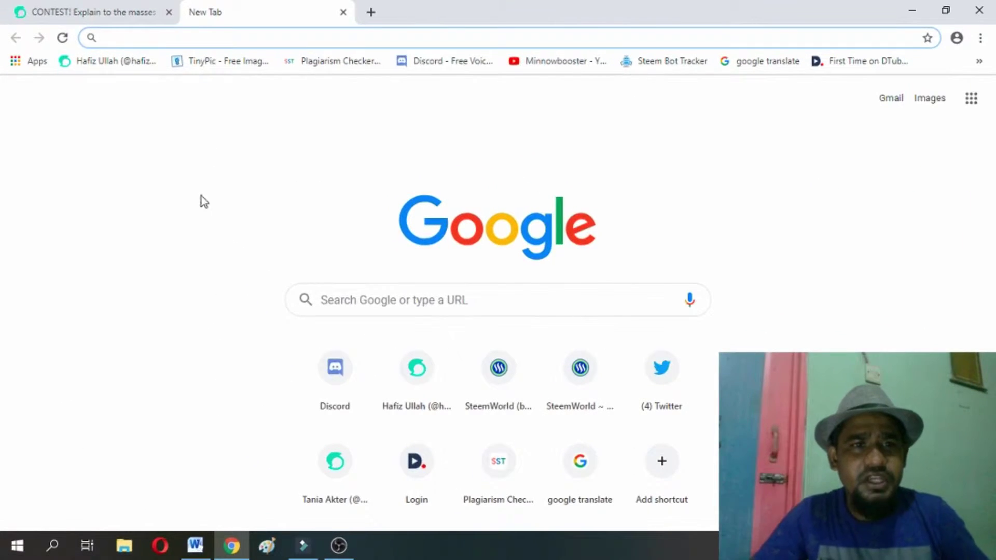
Open esteem.app from the address-bar suggestion and scroll through the homepage features to the app downloads.
text(este)
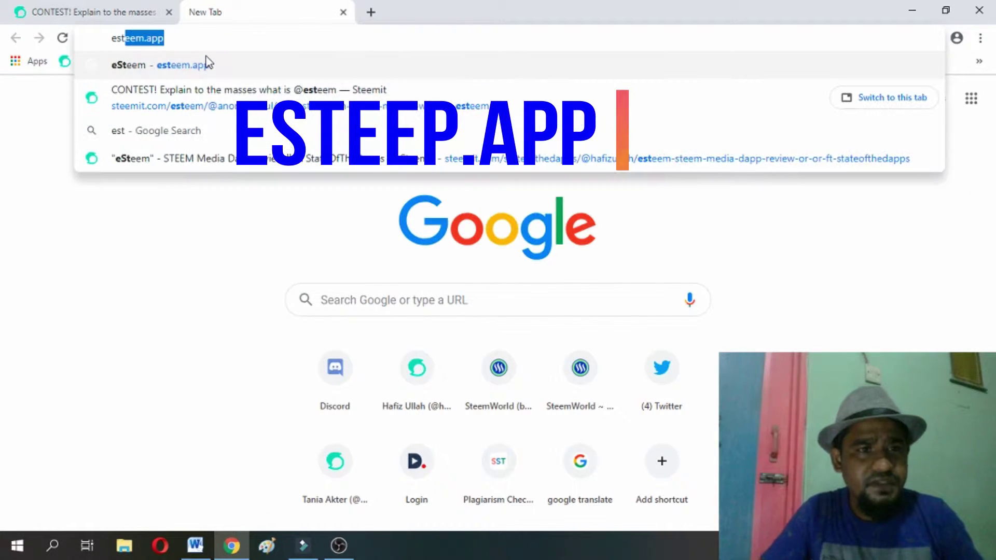
text(e)
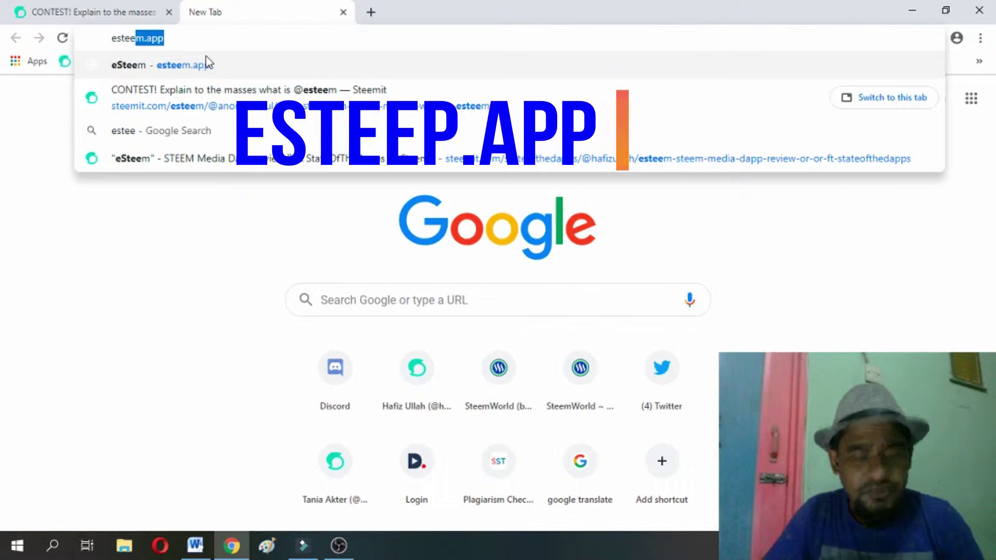
click(207, 62)
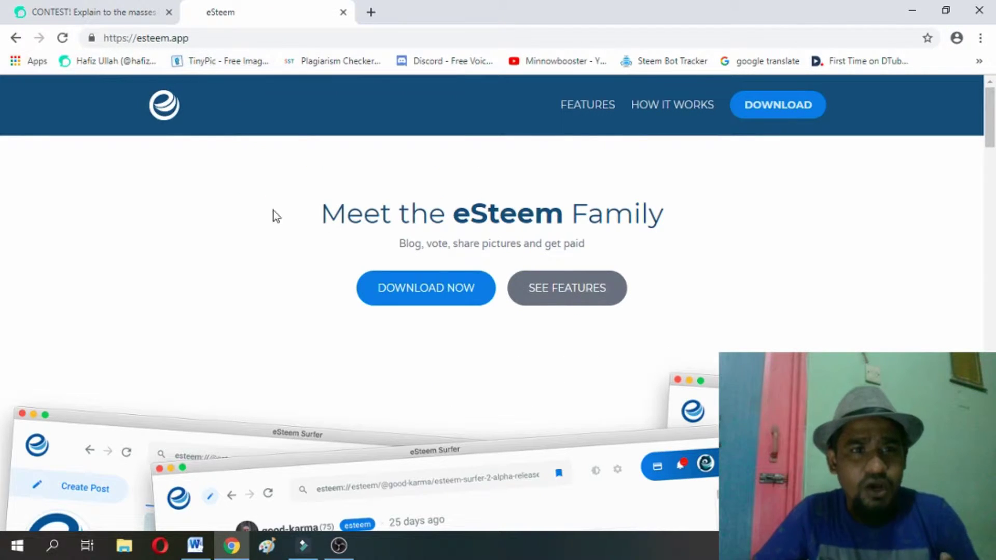
scroll(592, 215, down, 2)
scroll(592, 215, down, 15)
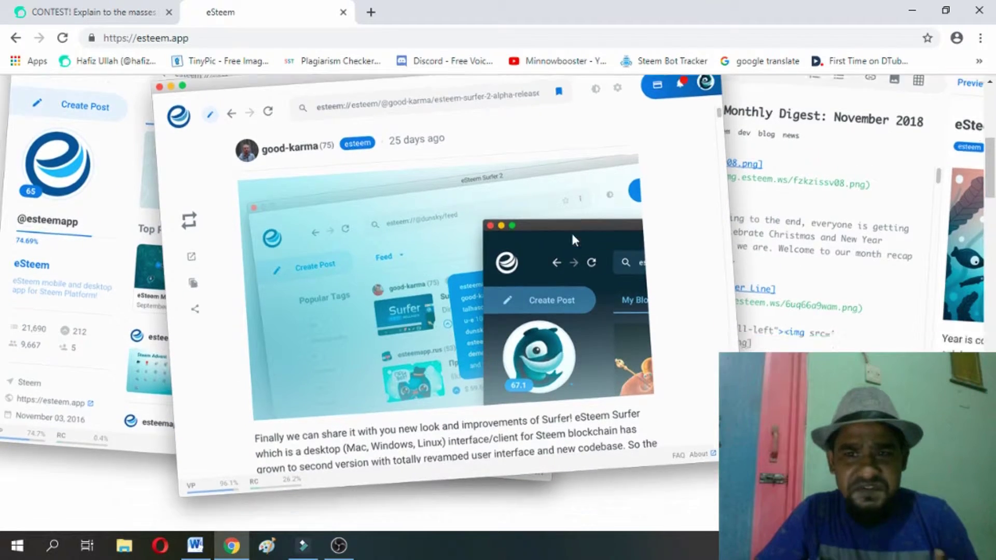
scroll(573, 236, down, 3)
scroll(572, 235, down, 3)
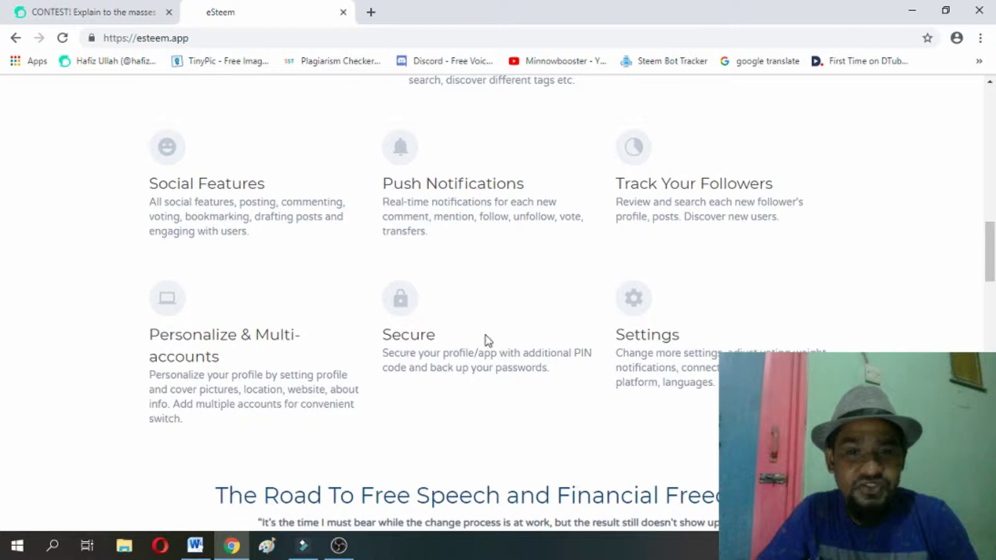
scroll(704, 332, down, 7)
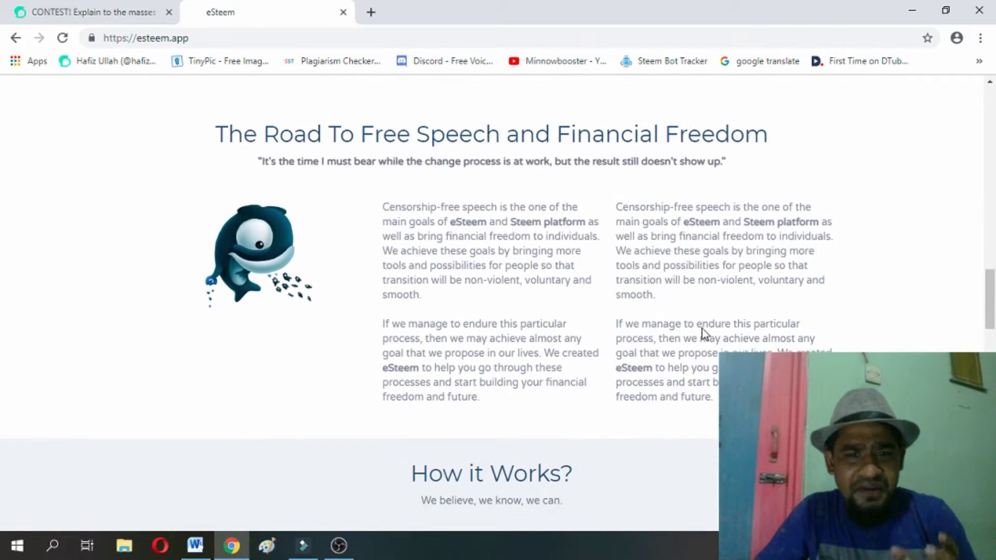
scroll(704, 333, down, 10)
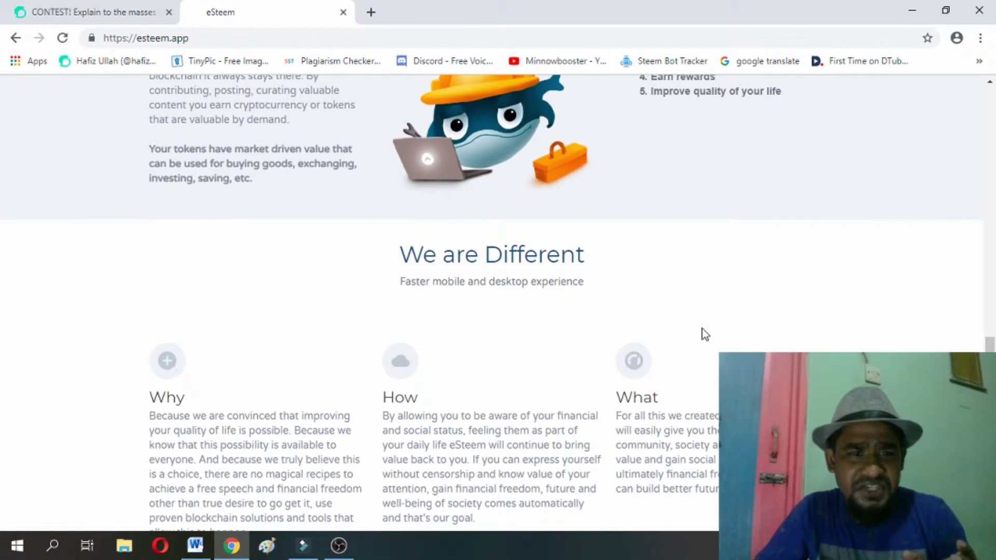
scroll(705, 334, down, 7)
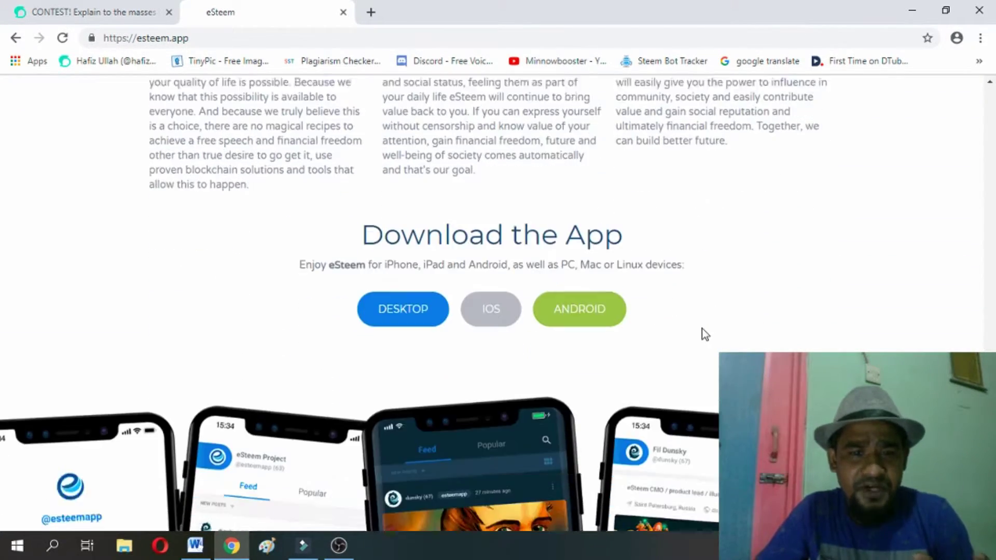
scroll(705, 334, down, 8)
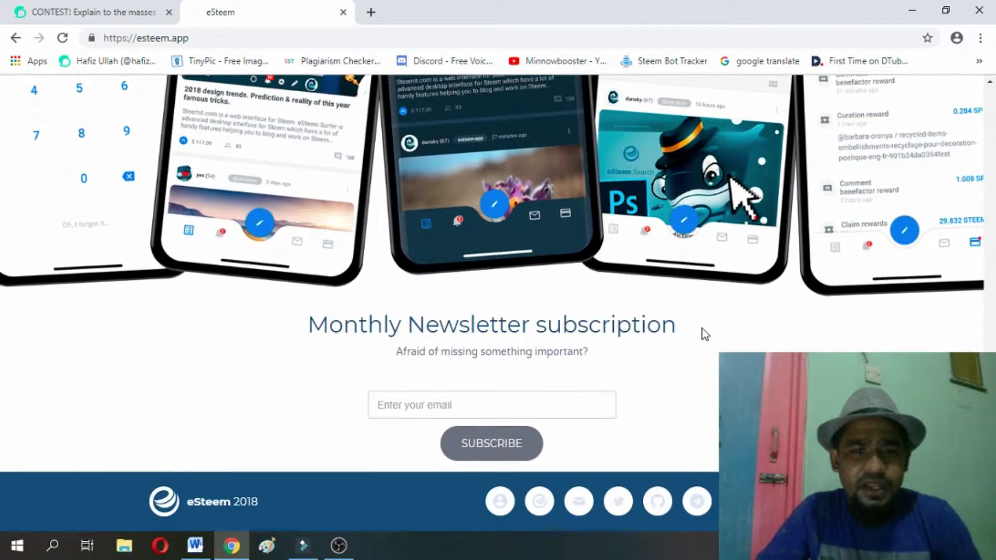
scroll(704, 335, up, 10)
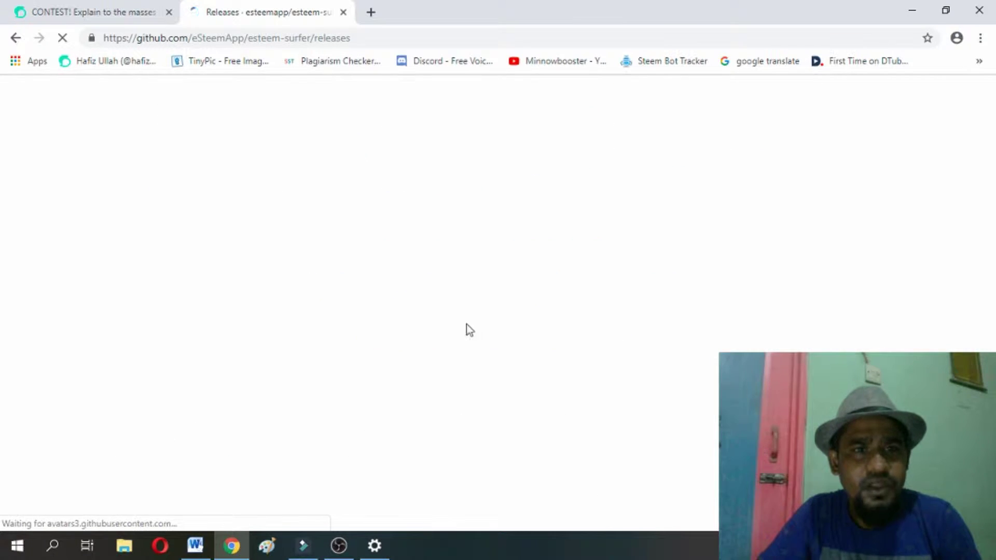
Scroll to the release's Assets and highlight the installer esteem-surfer-setup-2.0.7.exe.
scroll(374, 350, down, 7)
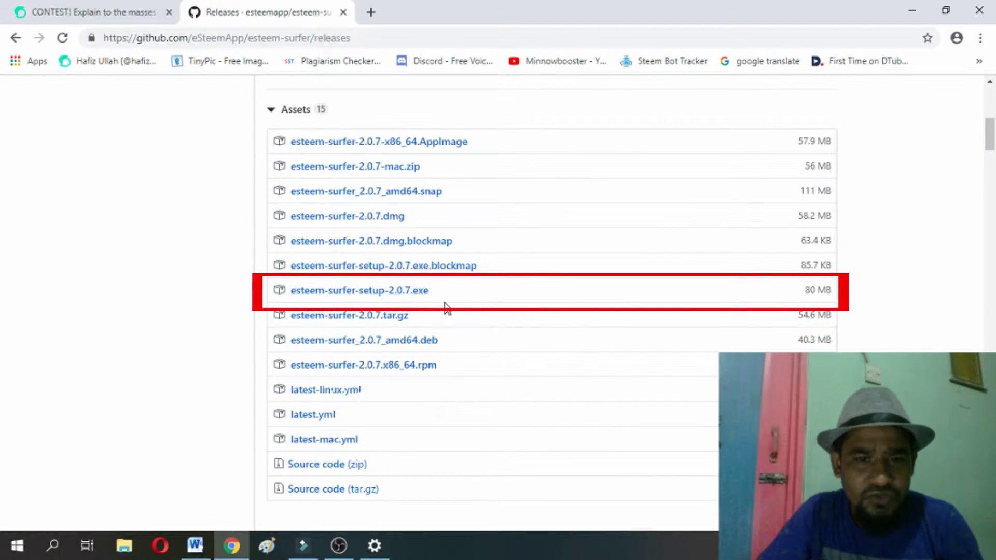
triple_click(362, 295)
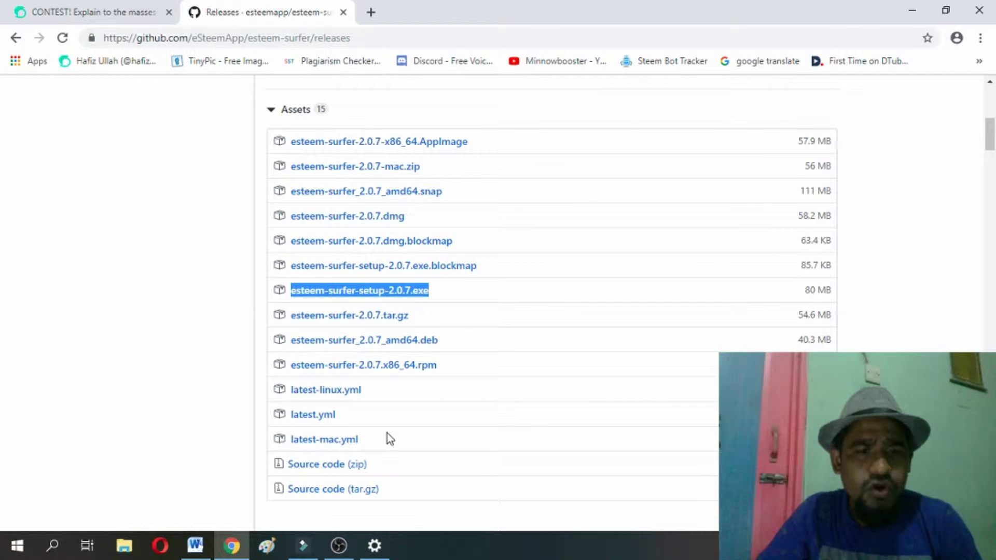
Launch the eSteem Surfer desktop app from the Start menu and unlock it with the PIN.
click(17, 546)
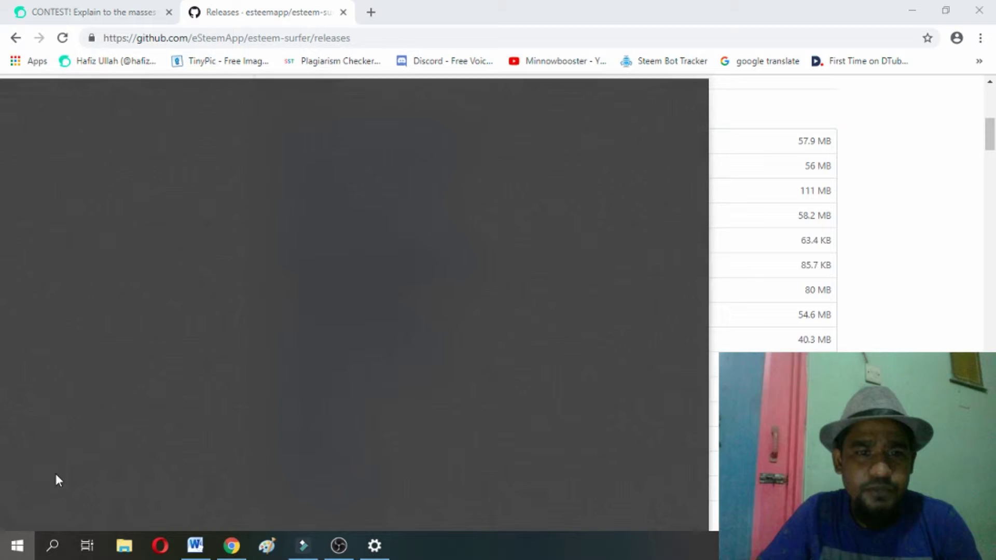
scroll(151, 352, down, 6)
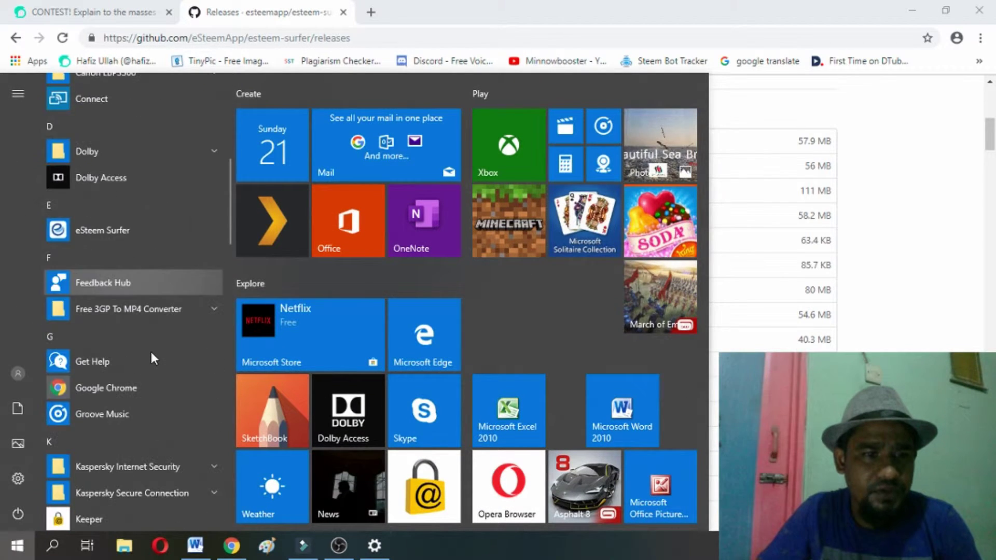
click(115, 232)
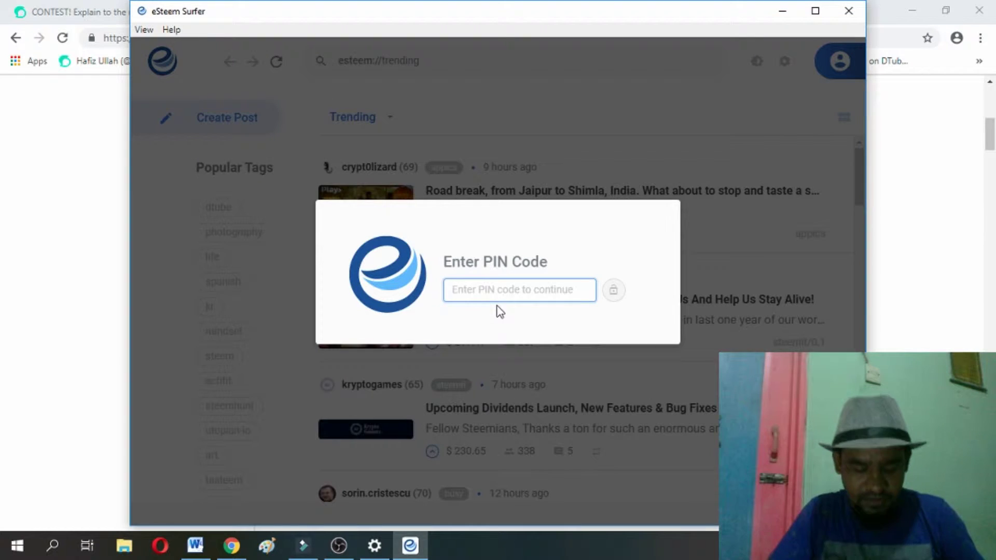
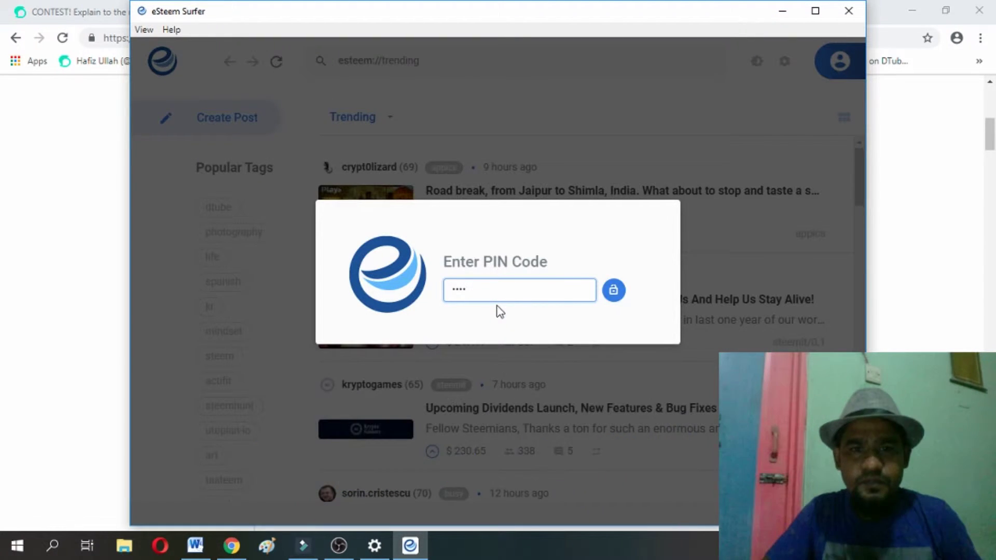
key(Return)
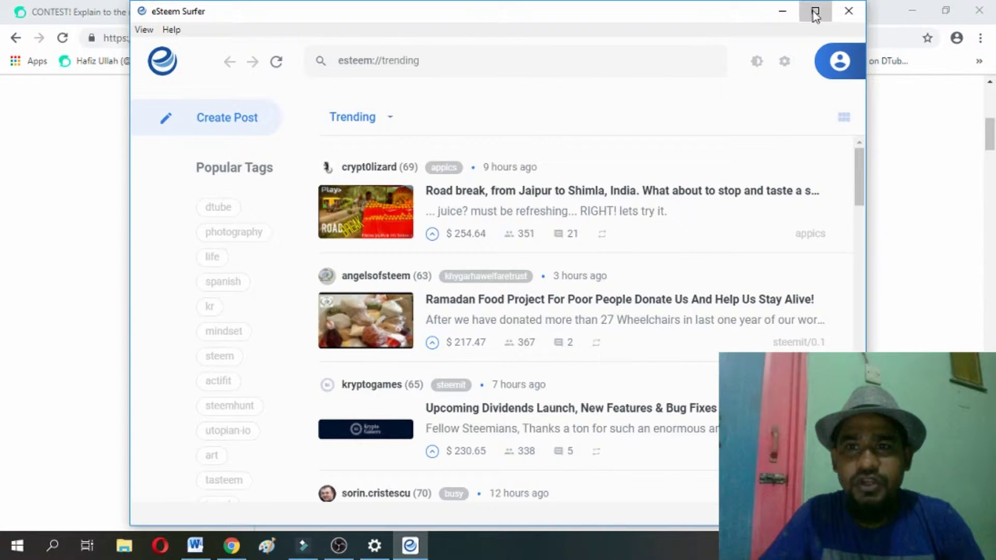
Maximize the eSteem Surfer window and sign in with one of the saved accounts.
click(814, 11)
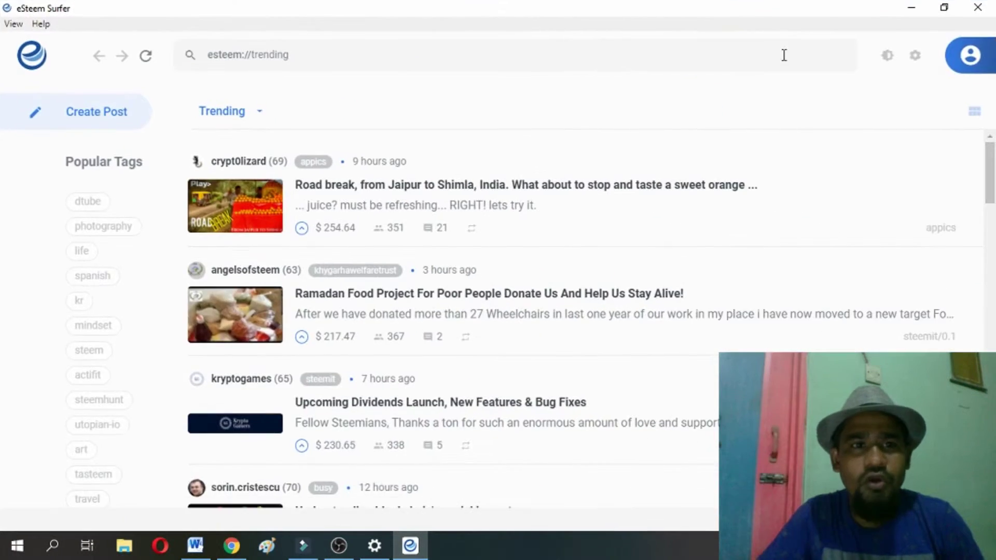
click(971, 62)
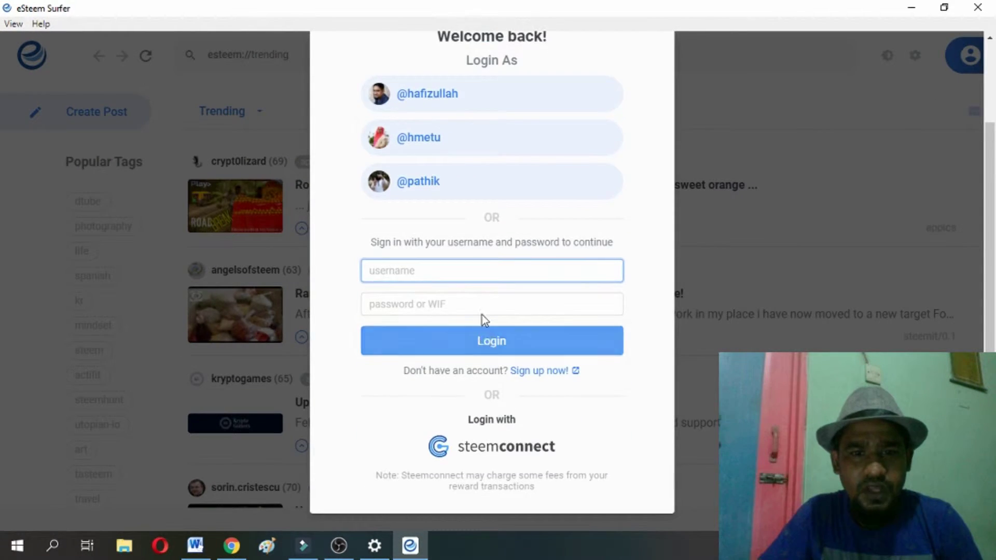
click(441, 194)
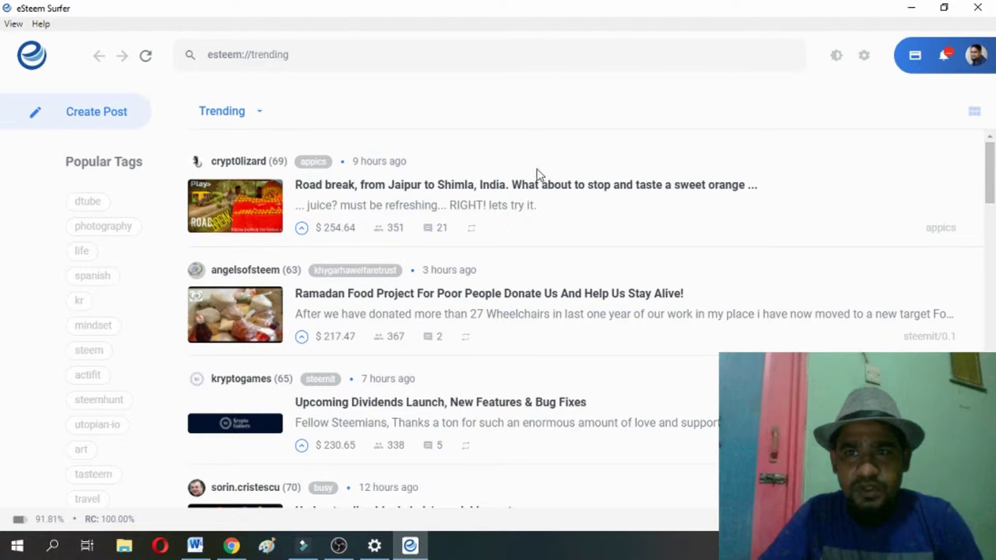
Go to your profile via the avatar menu and review the Wallet balances totalling $980.319.
click(977, 57)
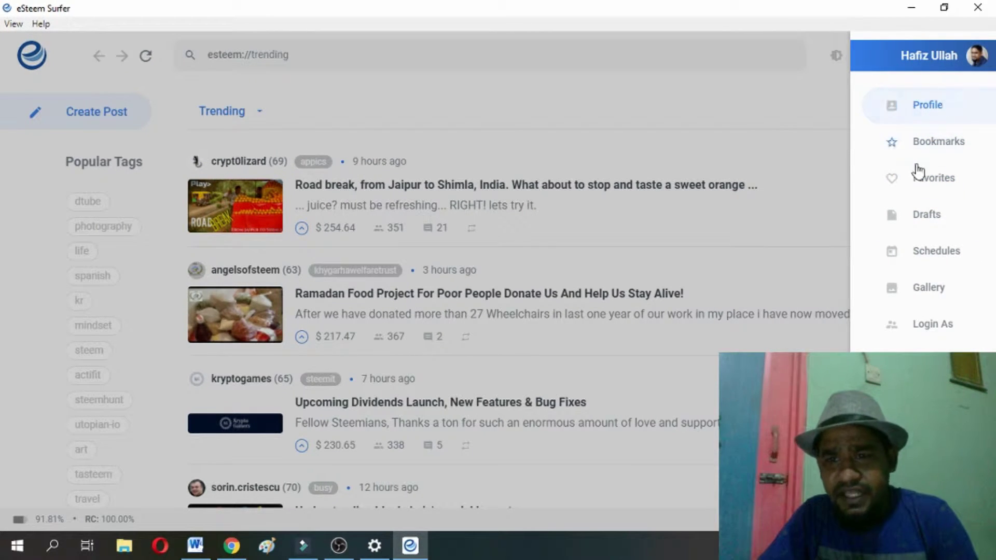
click(940, 107)
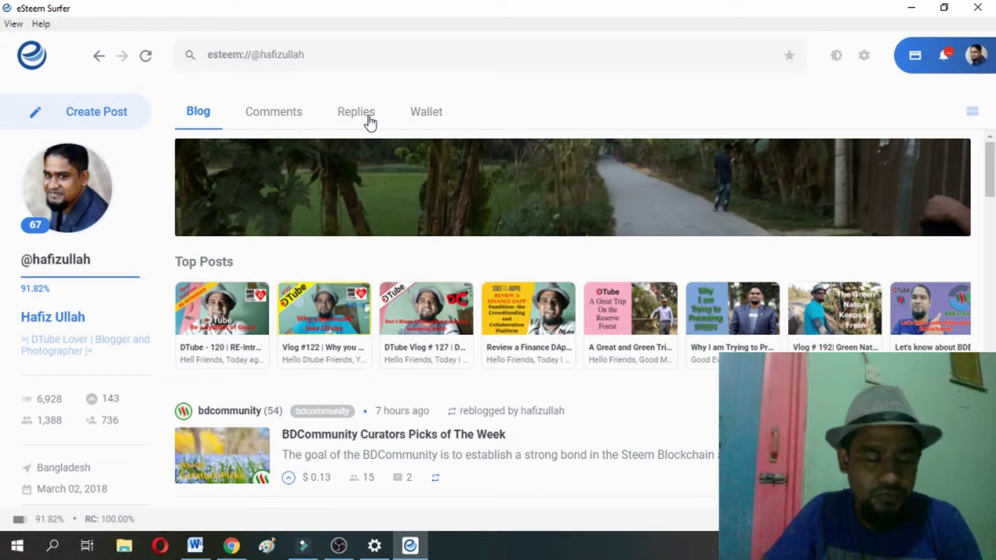
click(425, 118)
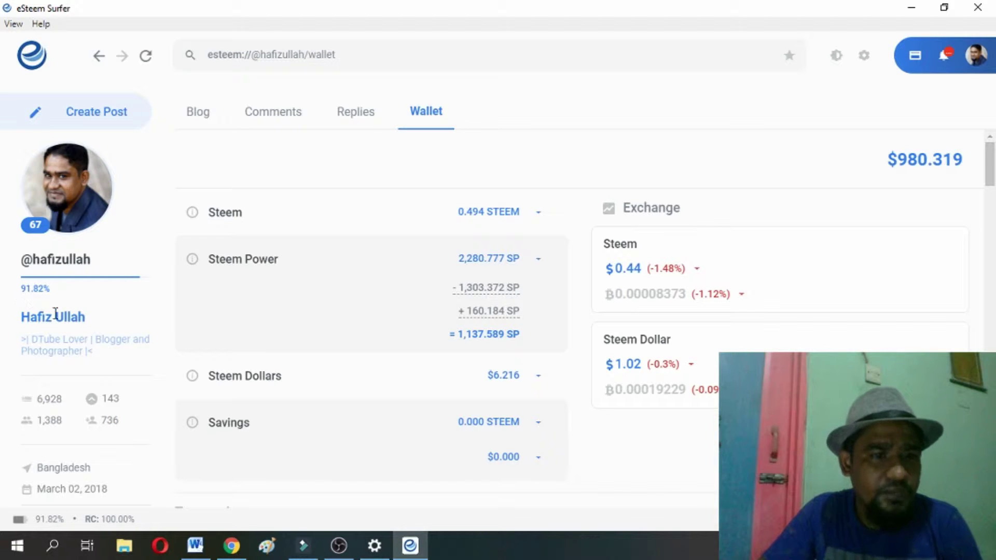
scroll(126, 387, down, 3)
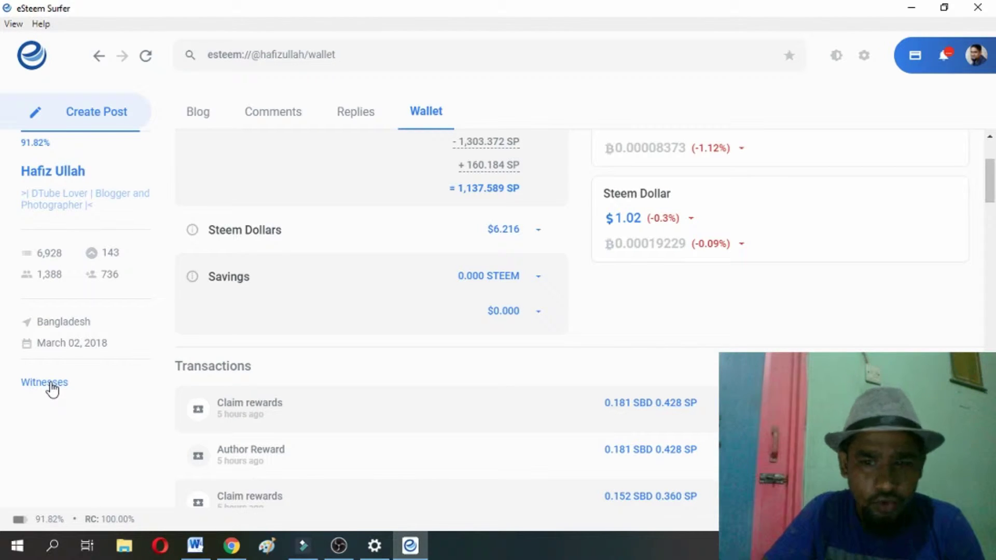
scroll(430, 383, up, 2)
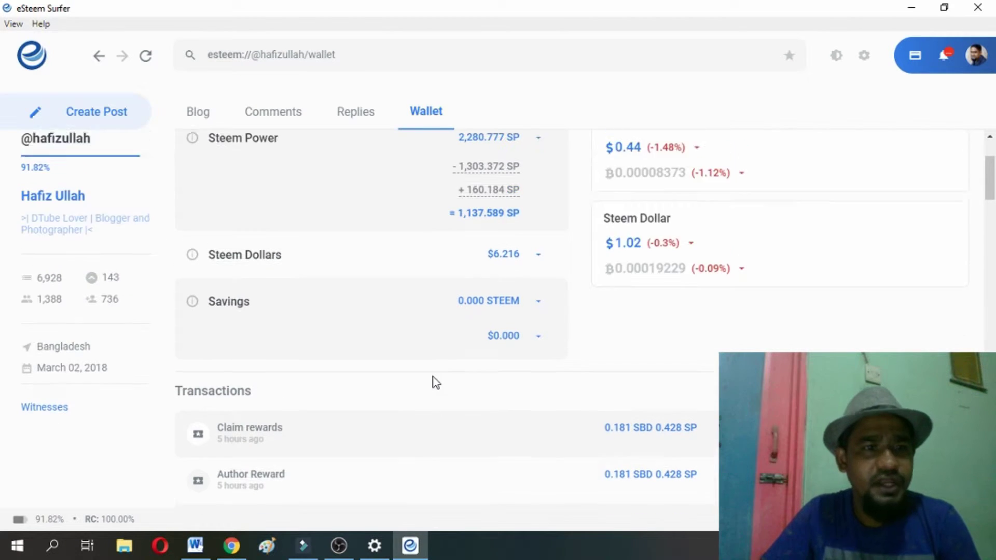
scroll(421, 384, up, 2)
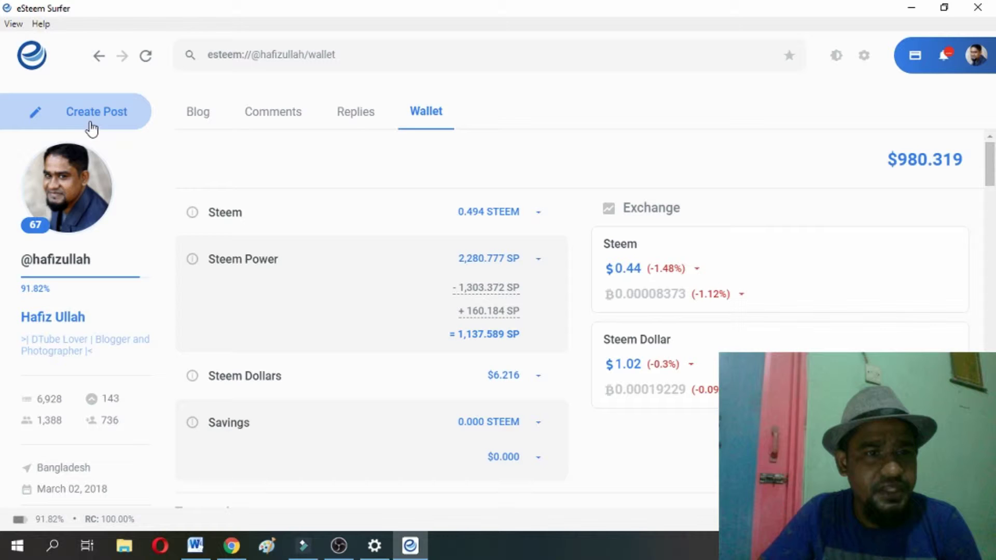
Start a new post titled 'photography', keeping its 'life' tag.
click(38, 117)
drag(81, 161, 13, 161)
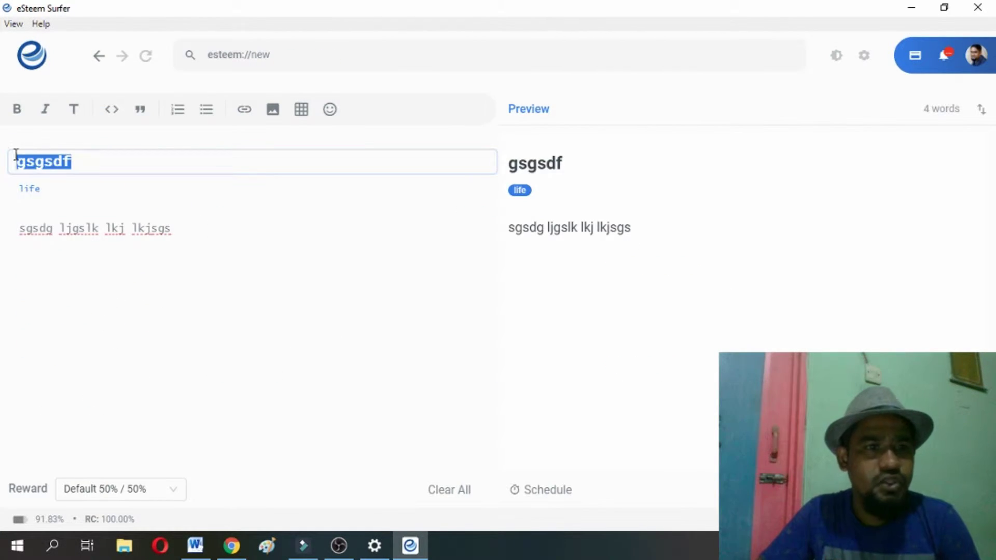
text(photog)
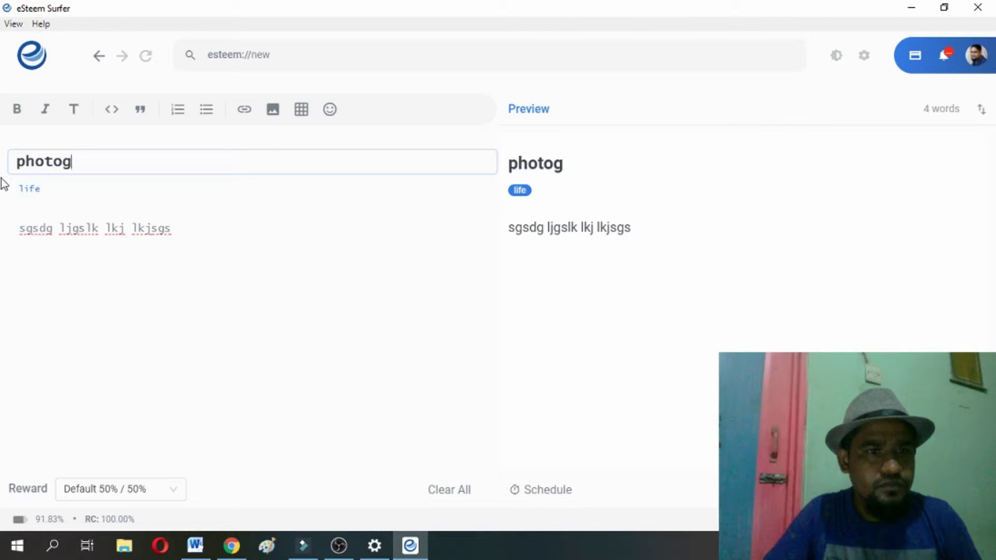
text(raphy)
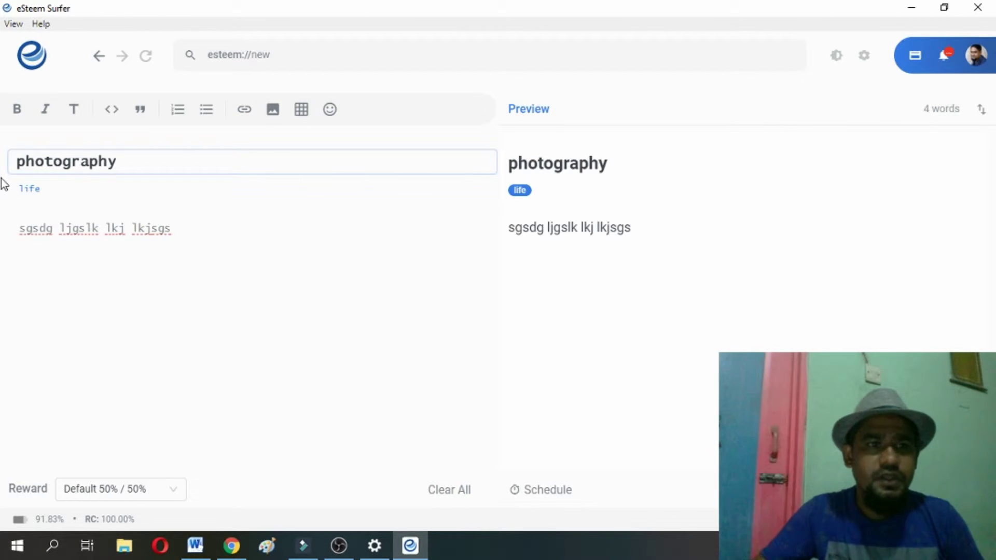
click(71, 188)
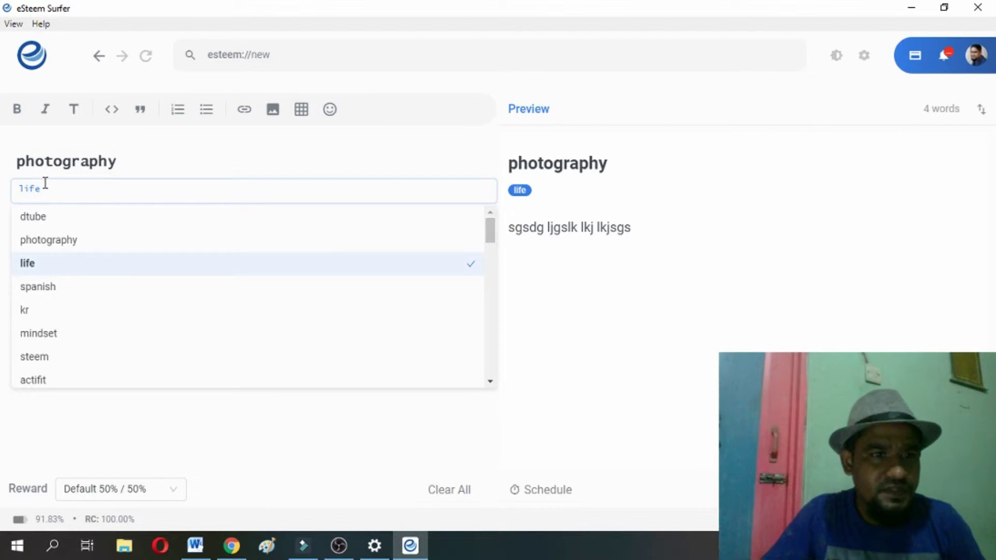
key(Tab)
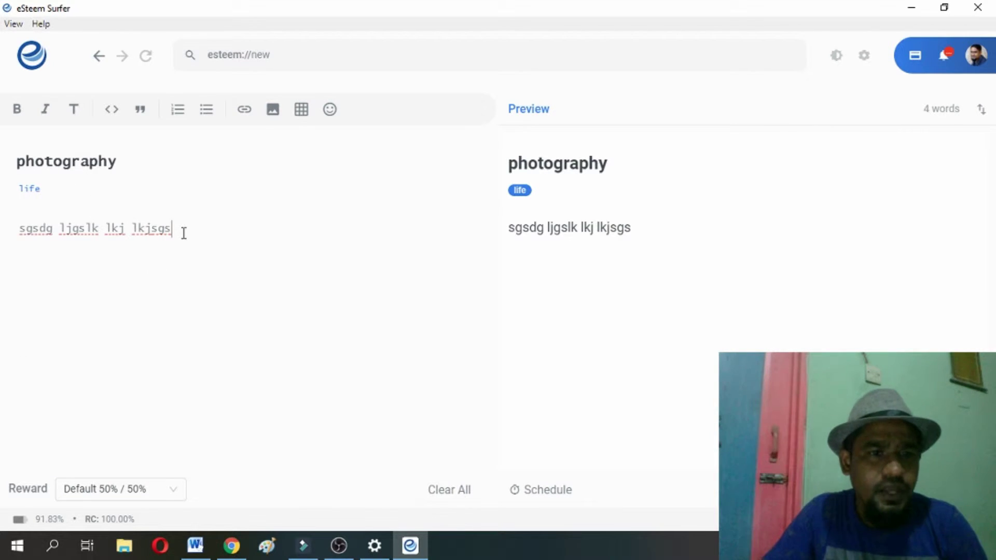
Replace the post body with 'hello friends,', correcting the misspelled 'friens'.
drag(182, 229, 16, 229)
text(hello)
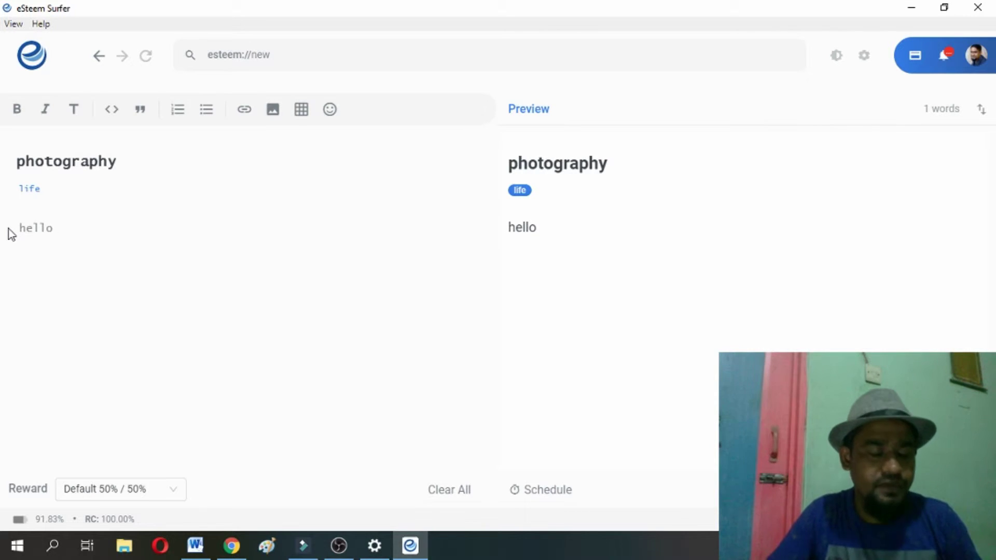
text( fir)
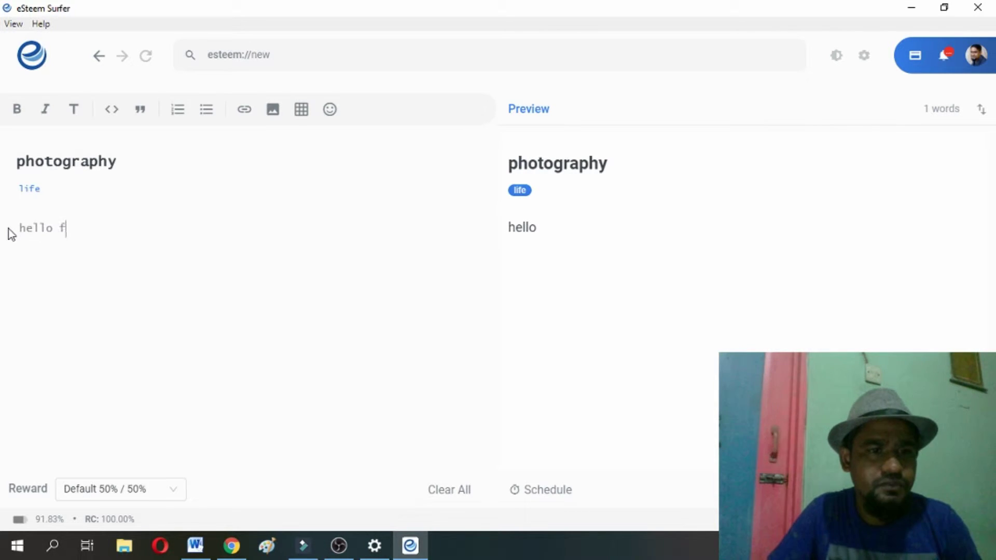
key(BackSpace)
key(BackSpace)
text(r)
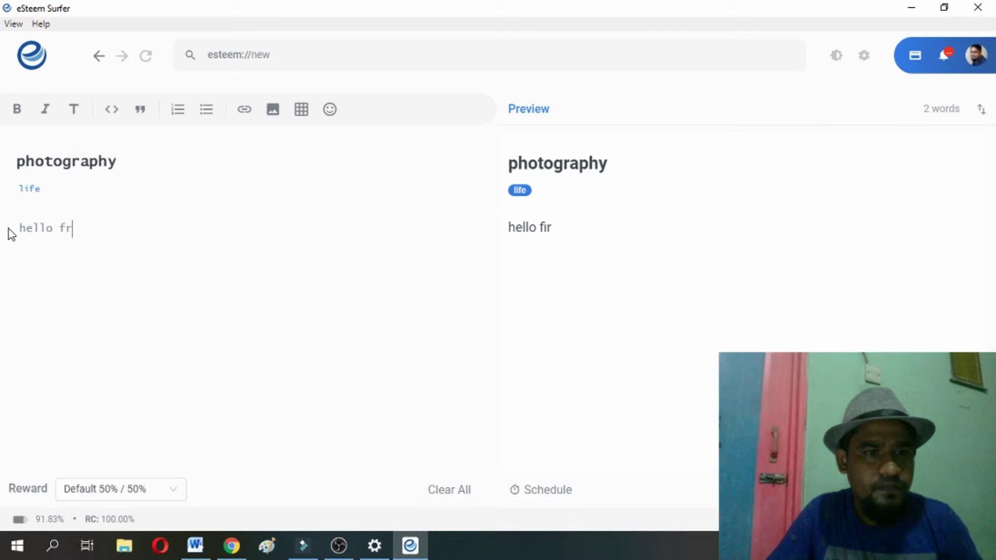
text(iens)
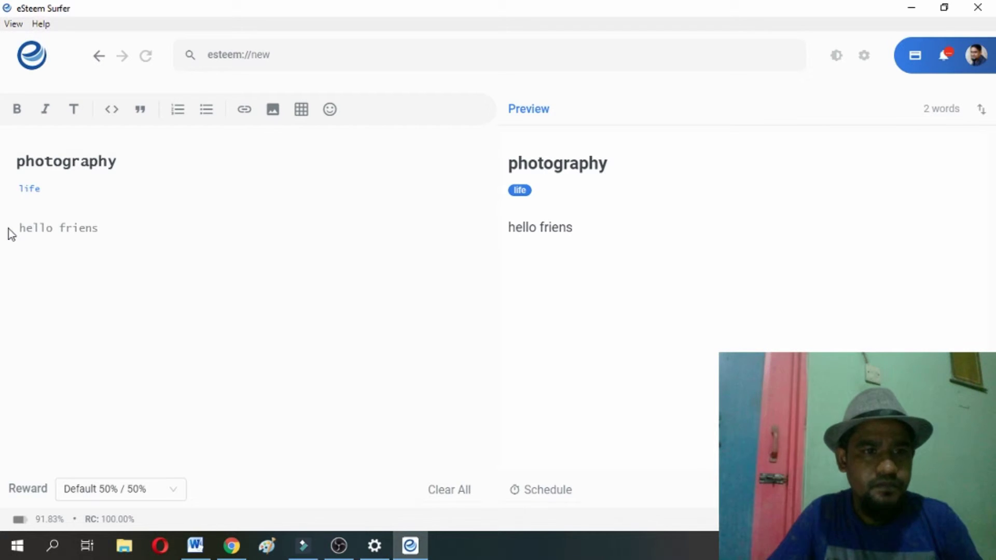
text(,)
key(Return)
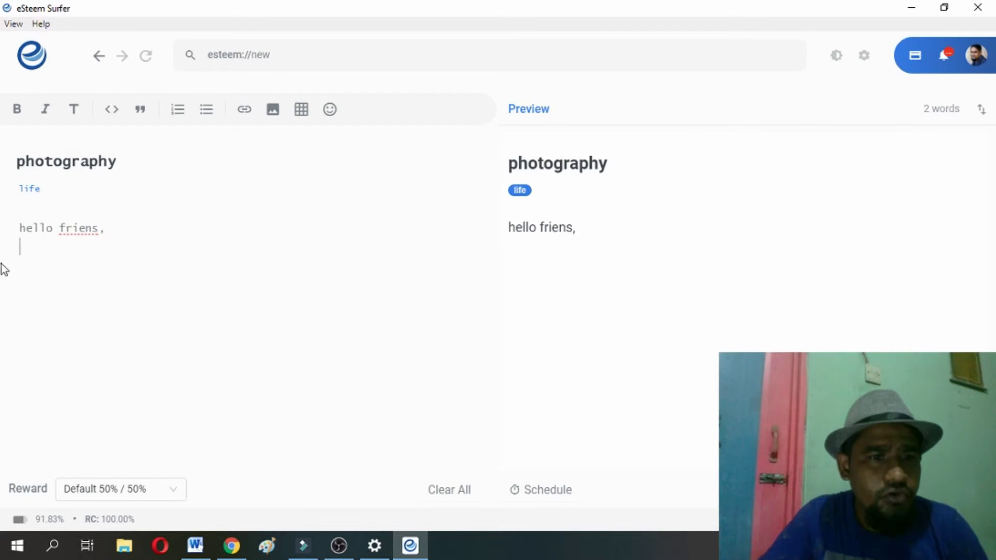
right_click(91, 230)
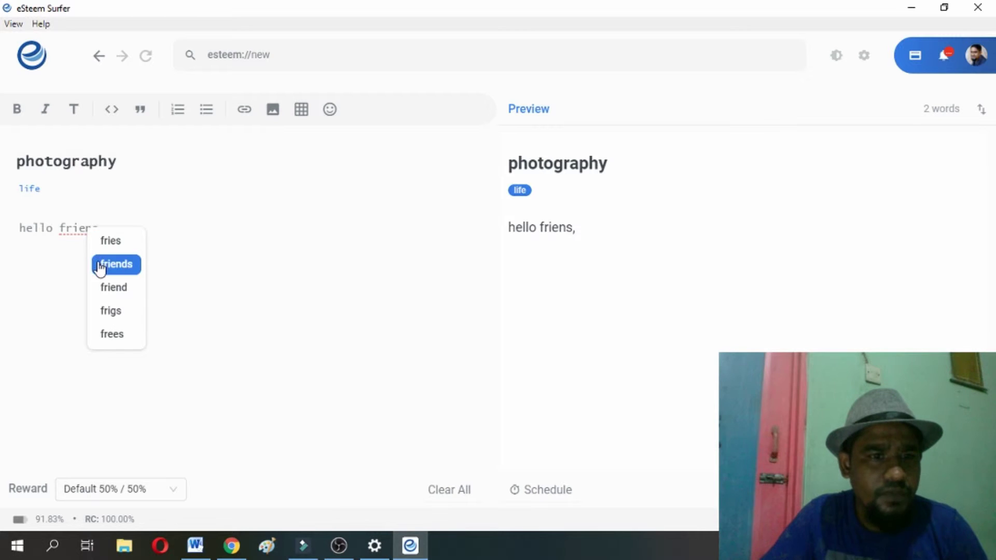
click(104, 264)
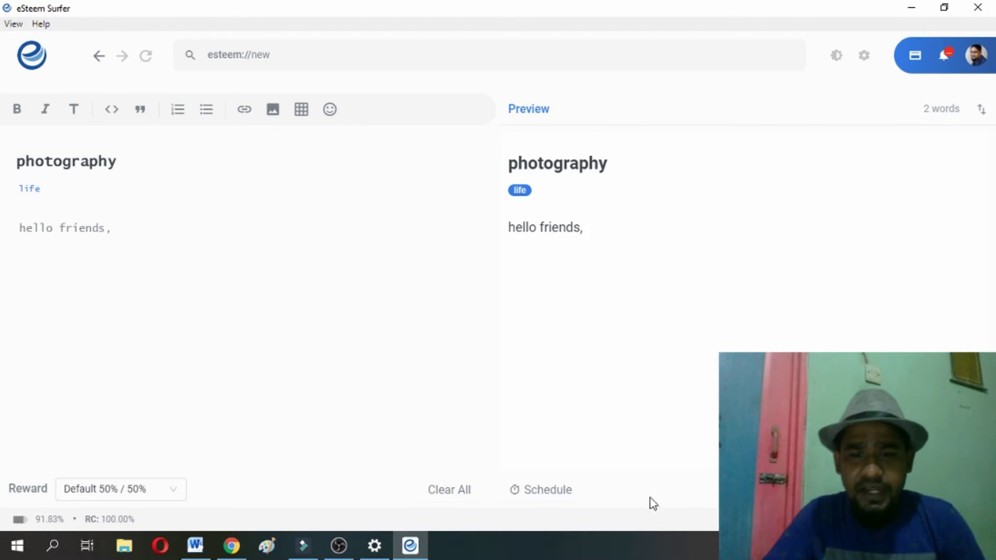
Show the Schedule options (Select Date, Remove Posting Permission) for the 'photography' post.
click(540, 493)
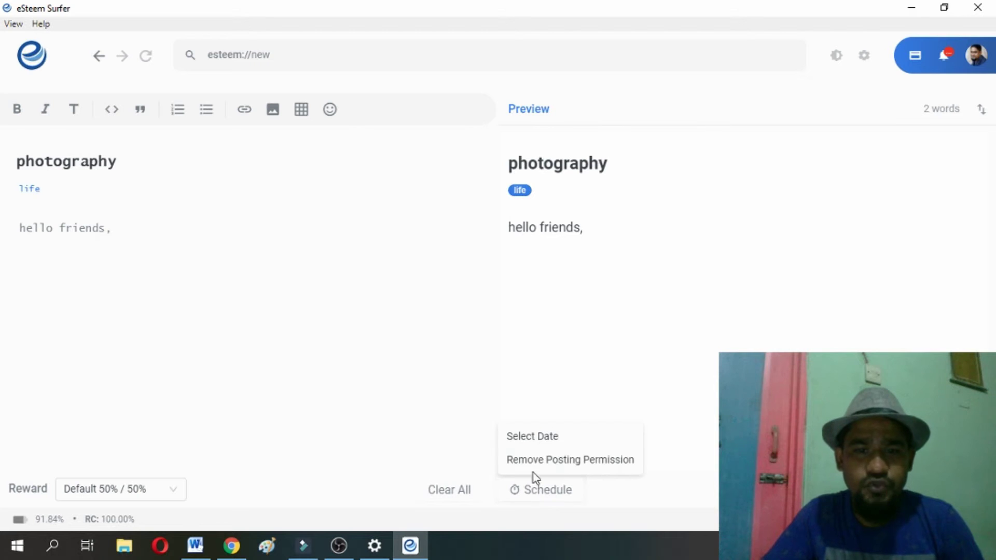